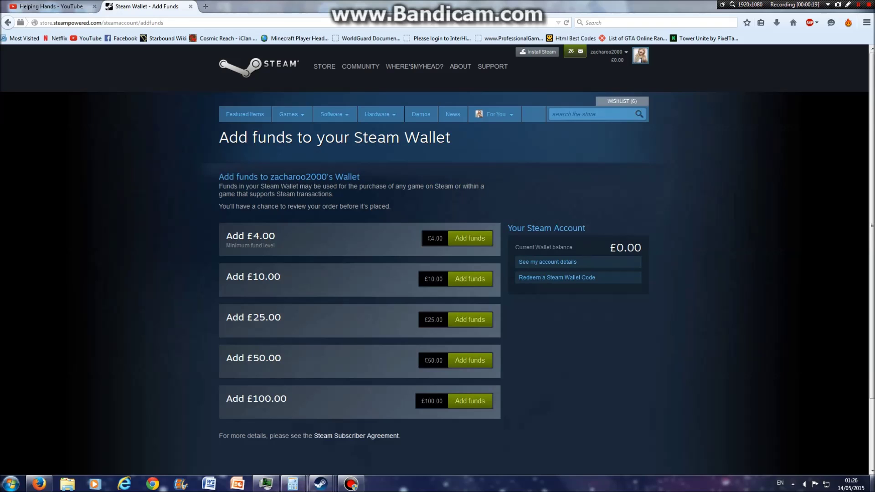
# Circle the £4.00 amount in red and frame it with a blue box, then erase both marks.
pyautogui.click(848, 4)
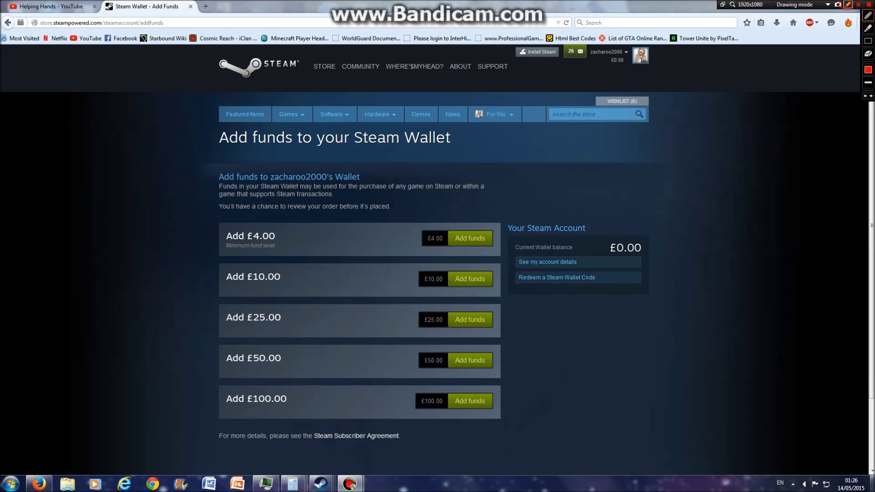
pyautogui.moveTo(434, 232)
pyautogui.mouseDown()
pyautogui.moveTo(421, 246)
pyautogui.moveTo(447, 238)
pyautogui.moveTo(439, 230)
pyautogui.mouseUp()
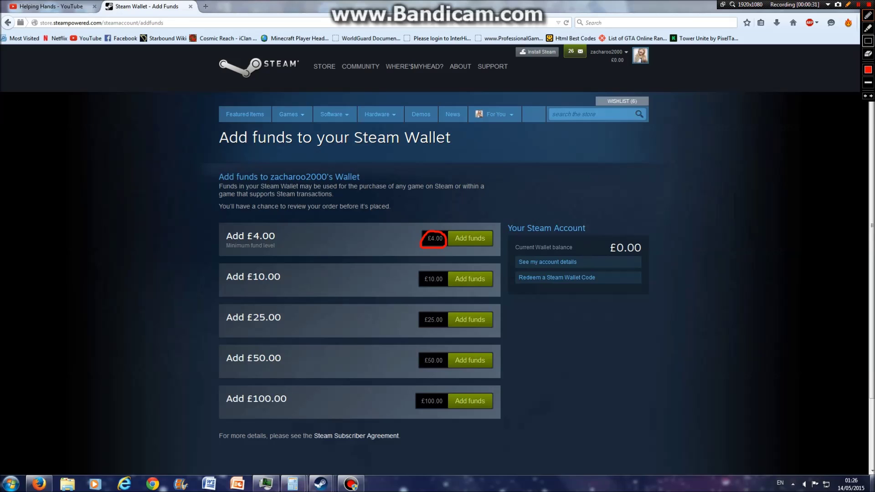
pyautogui.click(868, 40)
pyautogui.moveTo(403, 219); pyautogui.dragTo(461, 249)
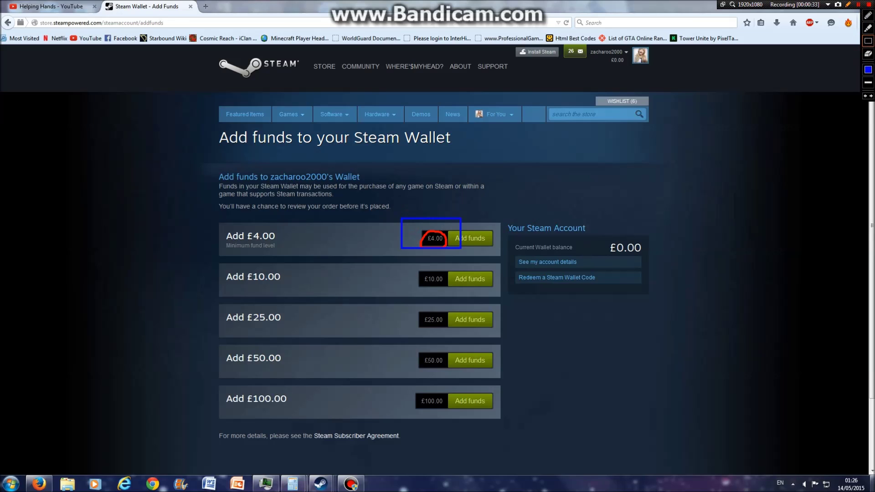
pyautogui.click(868, 54)
pyautogui.moveTo(381, 209)
pyautogui.mouseDown()
pyautogui.moveTo(451, 230)
pyautogui.moveTo(406, 246)
pyautogui.mouseUp()
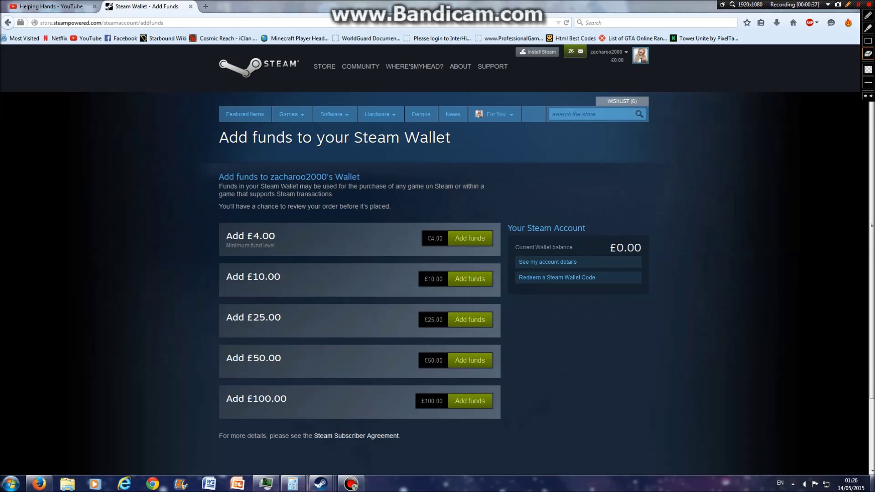
pyautogui.click(848, 4)
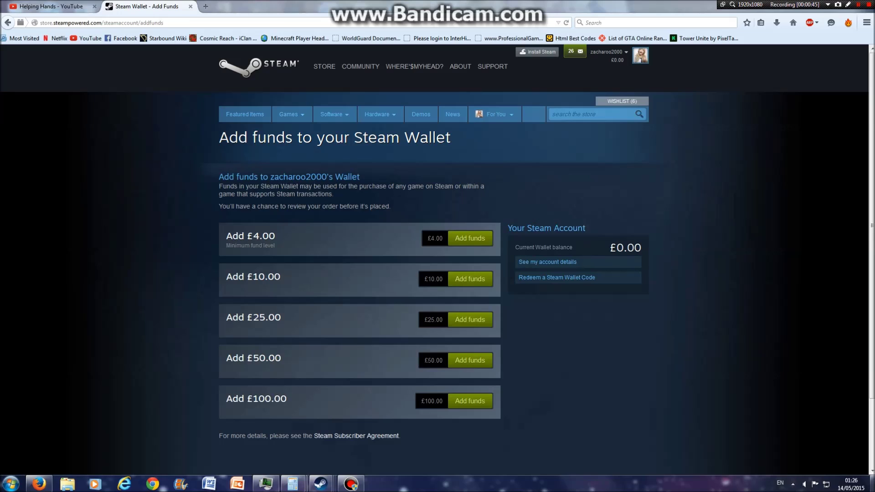
# Circle the £4.00 Add funds option in red again, erase it, and exit drawing mode.
pyautogui.click(849, 4)
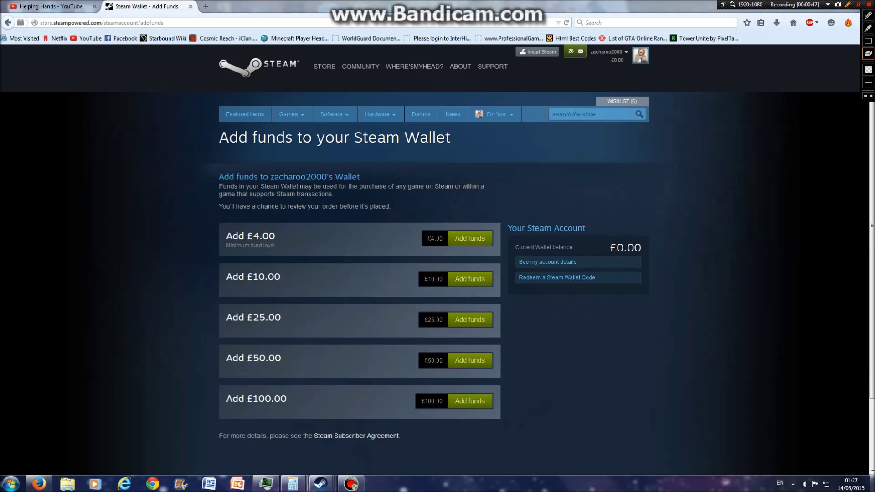
pyautogui.click(868, 15)
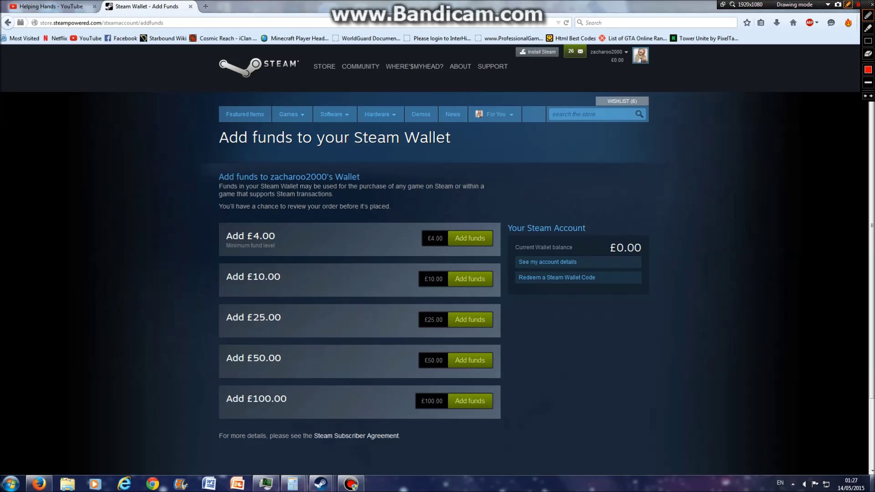
pyautogui.moveTo(432, 241); pyautogui.dragTo(461, 220)
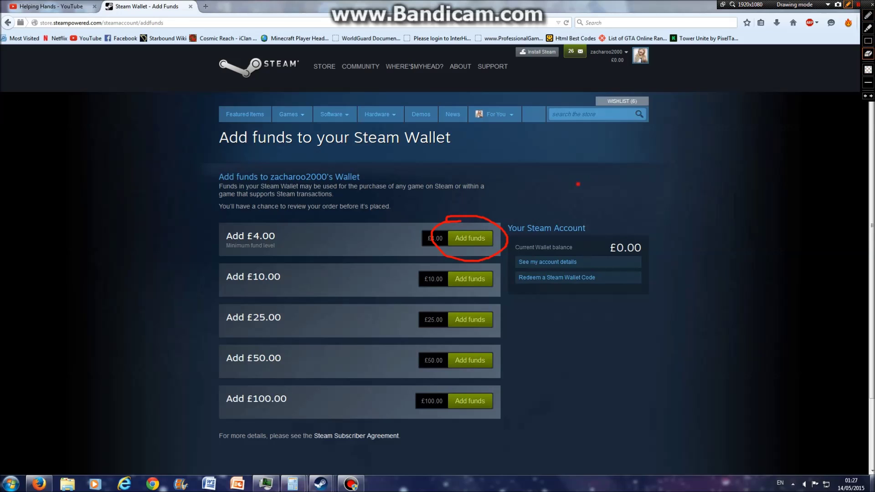
pyautogui.click(868, 54)
pyautogui.click(868, 15)
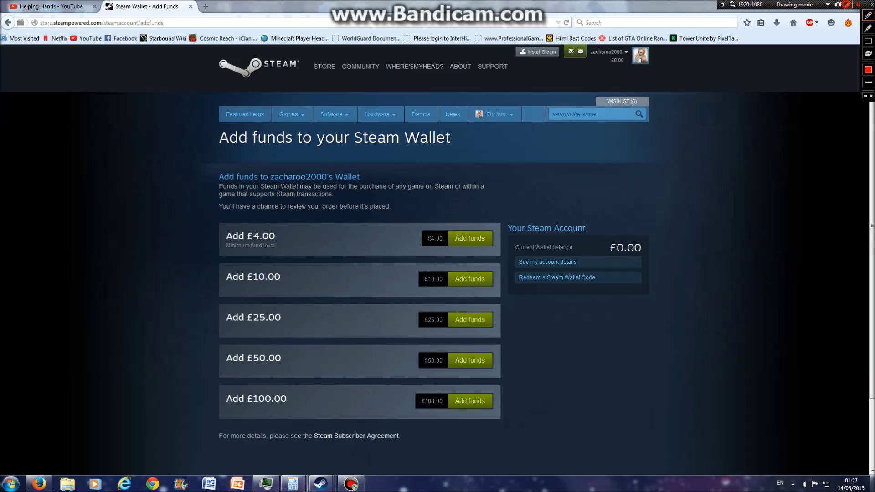
pyautogui.click(847, 4)
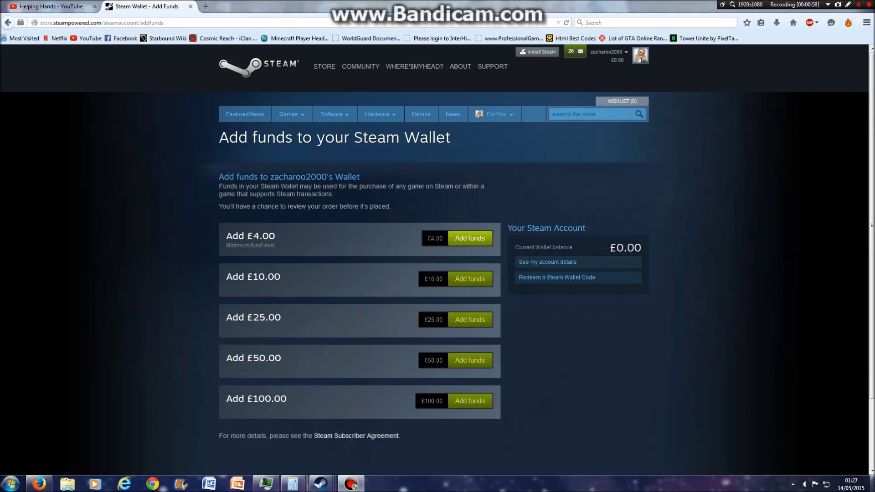
# Inspect the £4.00 Add funds link, browse the devtools panels, and select its <a> element in Inspector.
pyautogui.rightClick(467, 236)
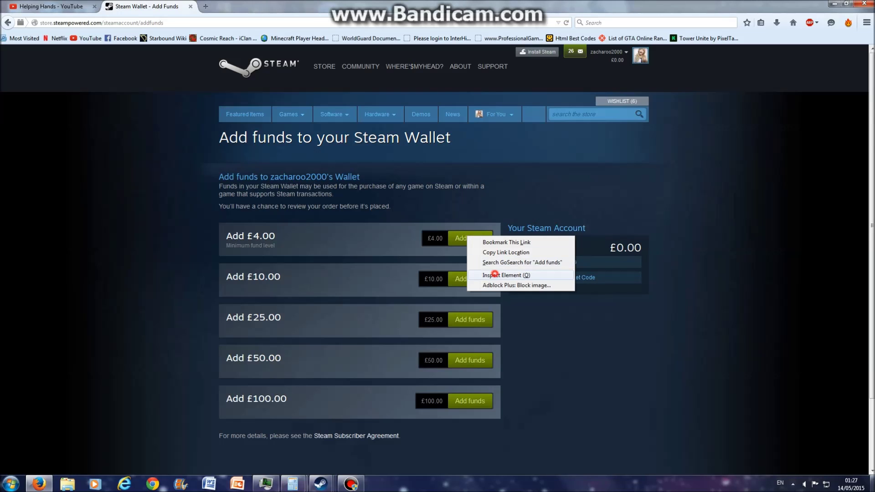
pyautogui.click(495, 274)
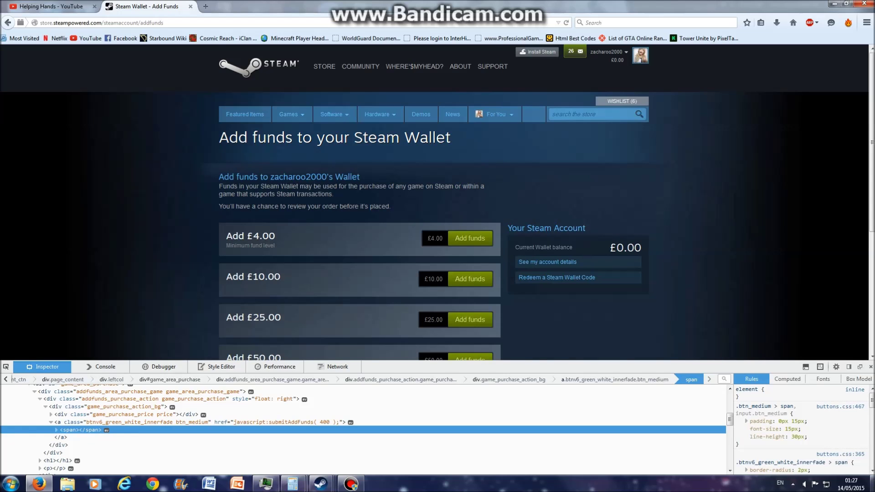
pyautogui.click(106, 366)
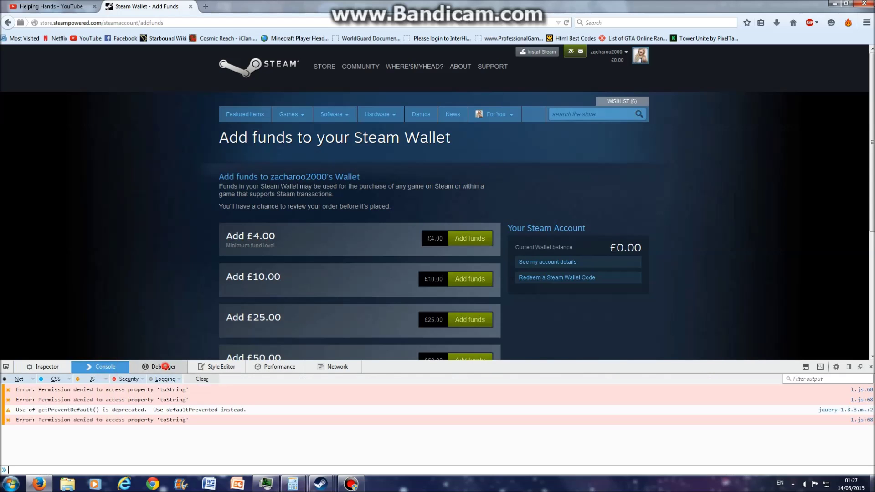
pyautogui.click(164, 366)
pyautogui.click(219, 367)
pyautogui.click(272, 367)
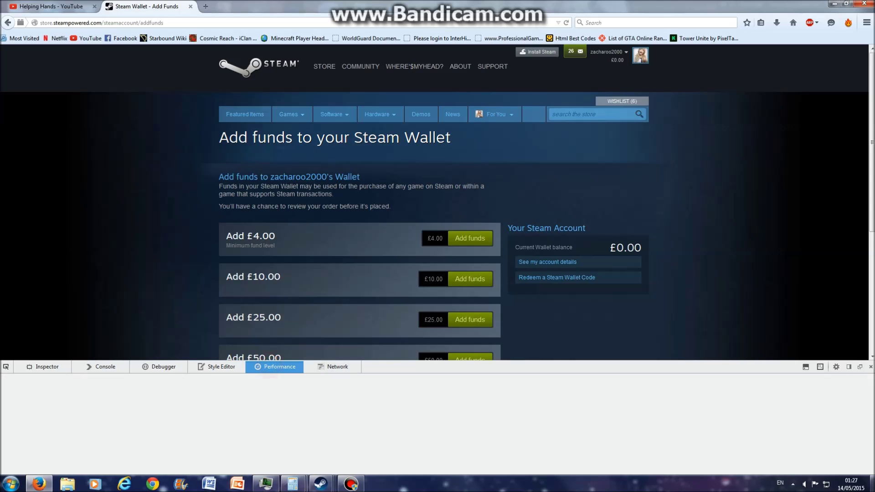
pyautogui.click(337, 367)
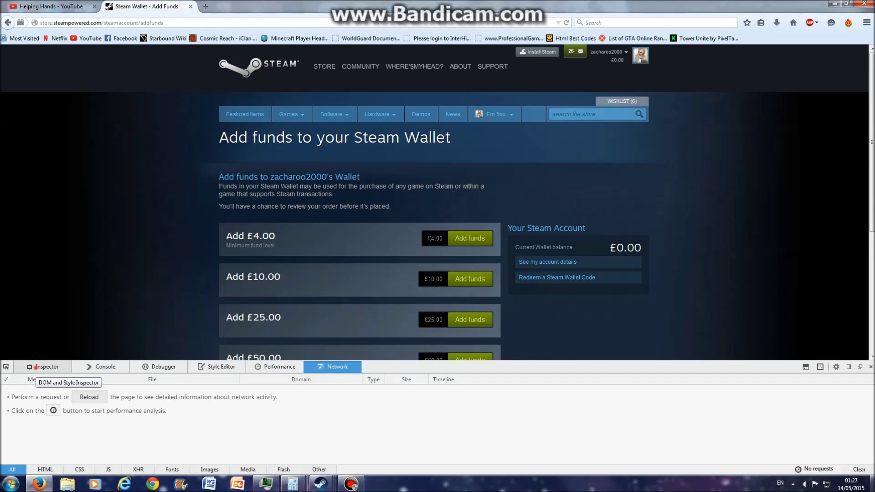
pyautogui.click(36, 368)
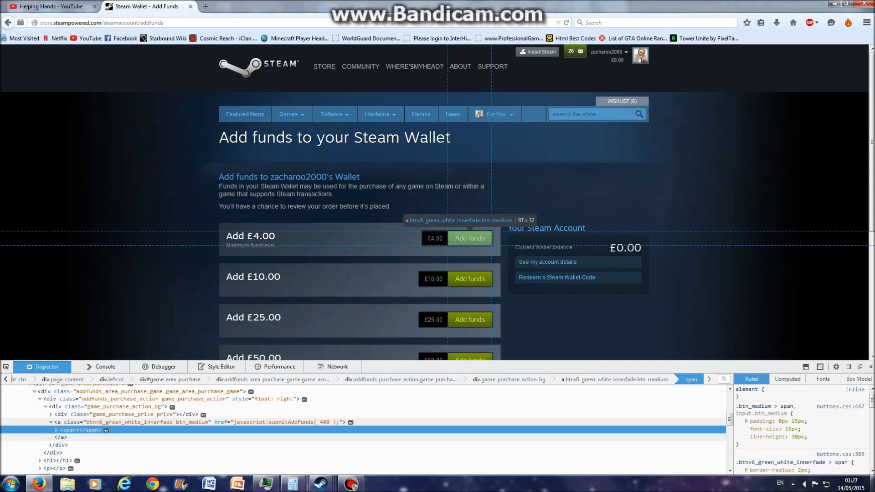
pyautogui.click(328, 422)
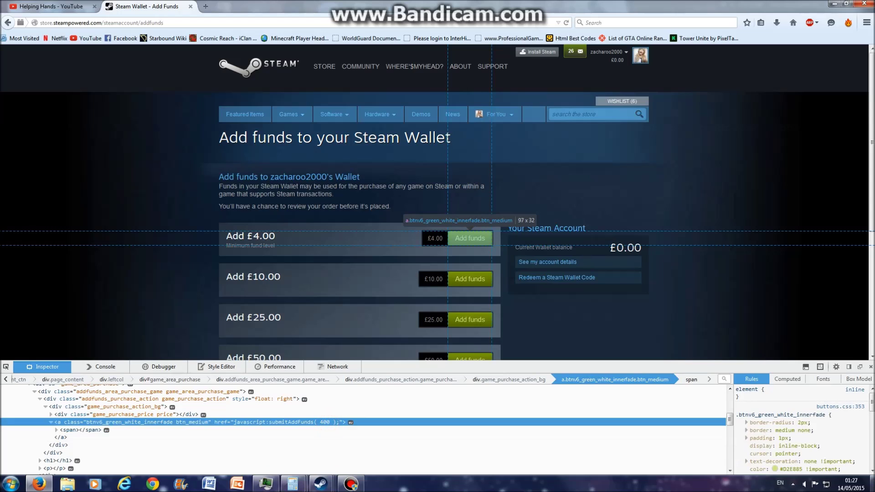
# Edit the £4.00 link's href to submitAddFunds( 1686 ) and trigger the modified Add funds button.
pyautogui.doubleClick(327, 423)
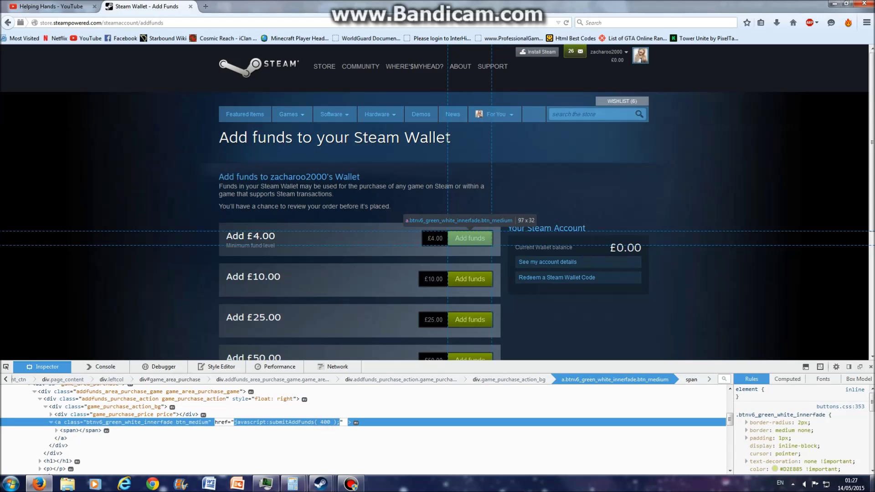
pyautogui.press('Return')
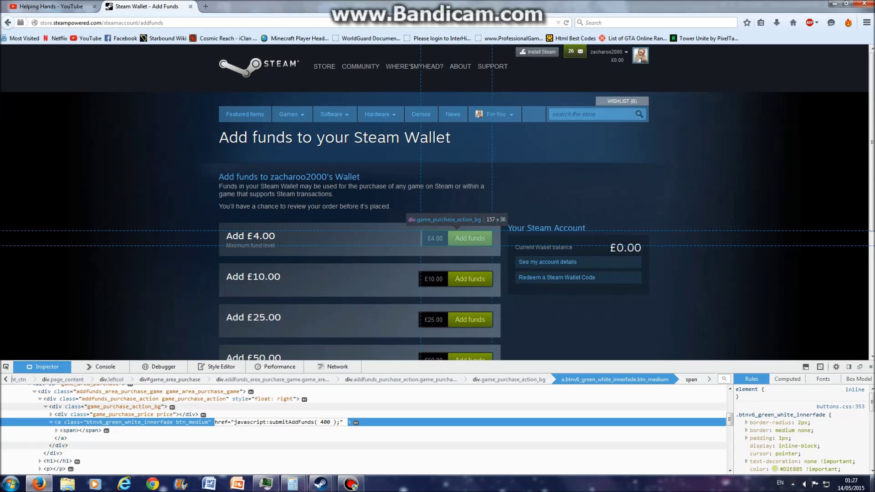
pyautogui.press('BackSpace')
pyautogui.press('BackSpace')
pyautogui.press('BackSpace')
pyautogui.write('16')
pyautogui.write('86')
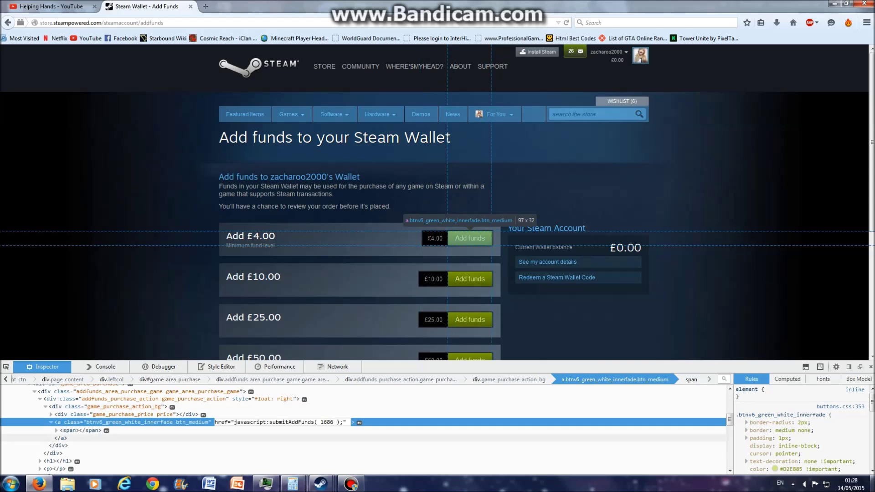
pyautogui.press('BackSpace')
pyautogui.press('BackSpace')
pyautogui.press('BackSpace')
pyautogui.press('BackSpace')
pyautogui.write('686')
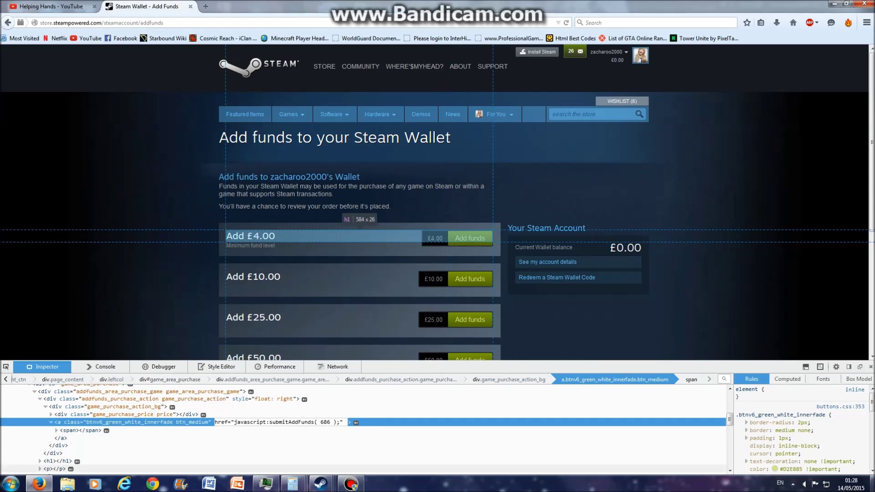
pyautogui.press('Left')
pyautogui.write('2')
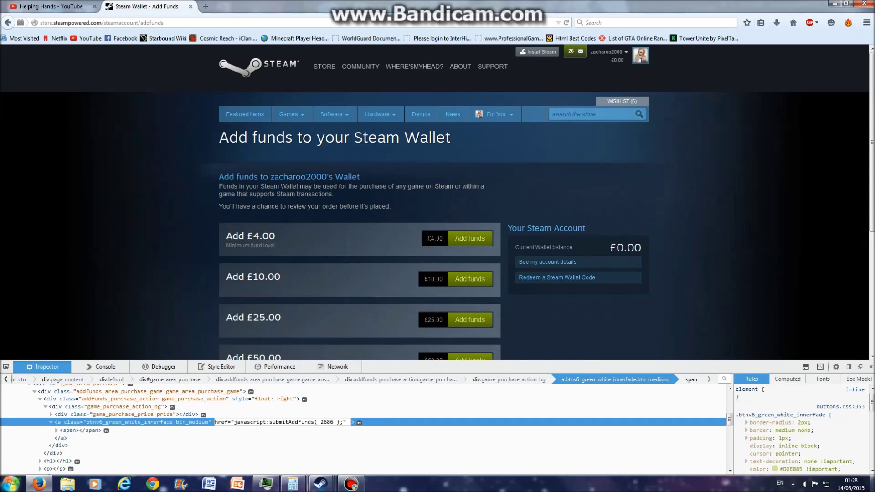
pyautogui.press('BackSpace')
pyautogui.write('1')
pyautogui.press('Return')
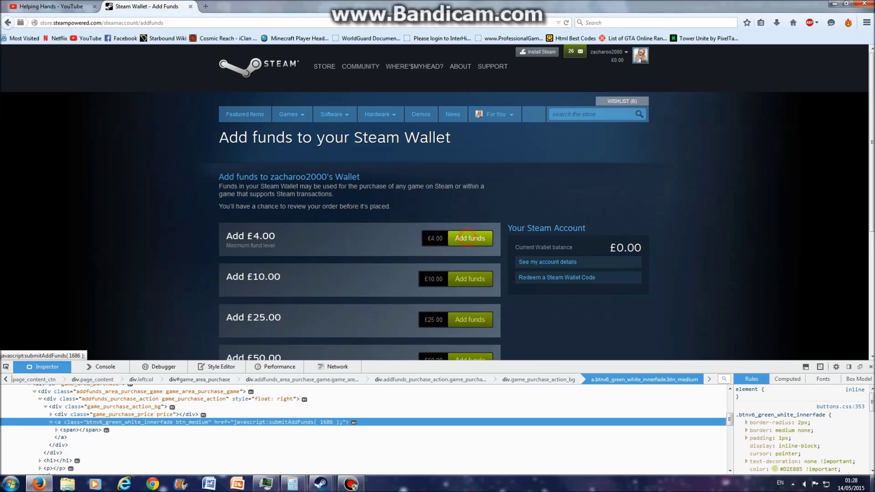
pyautogui.click(461, 236)
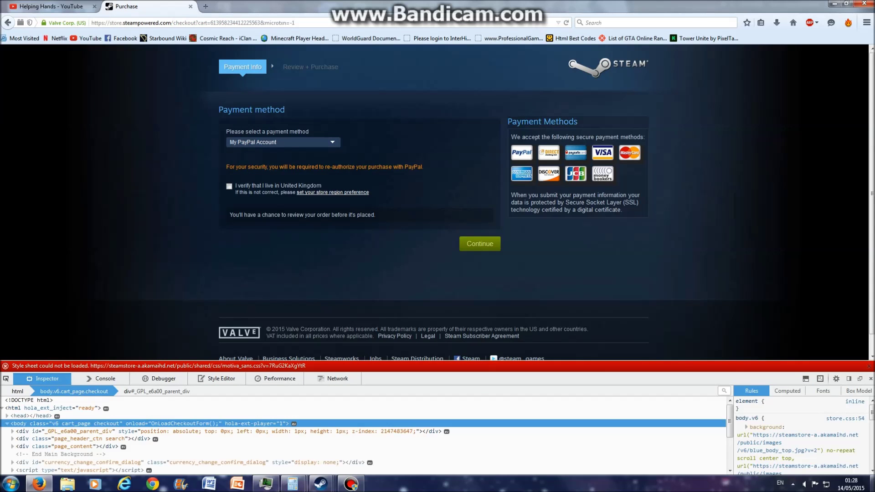
# Confirm United Kingdom residence, continue to PayPal payment, and close the Developer Tools panel.
pyautogui.click(229, 186)
pyautogui.click(480, 244)
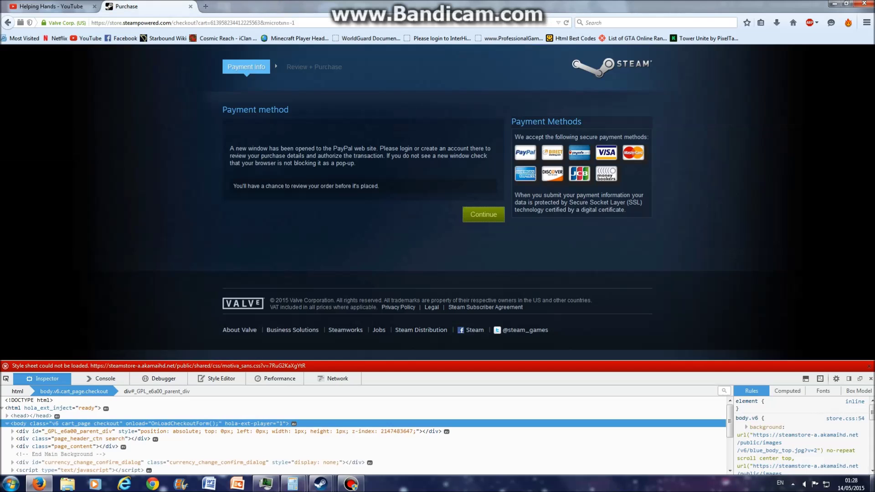
pyautogui.click(870, 379)
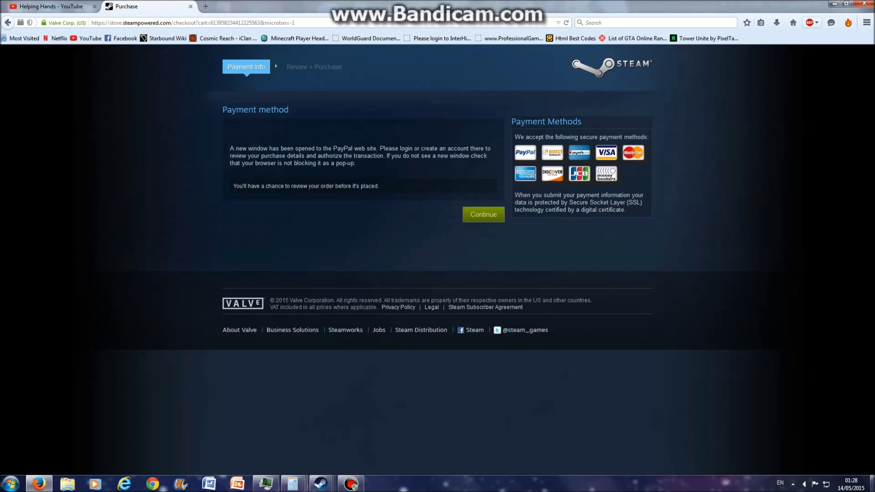
pyautogui.click(351, 484)
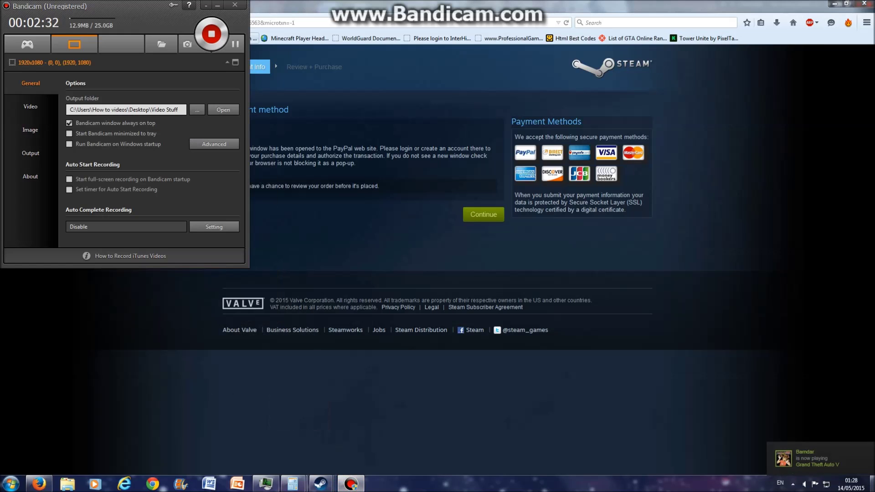
# Minimize Bandicam, bring the Steam checkout window back, and toggle Bandicam's drawing mode over it.
pyautogui.click(216, 6)
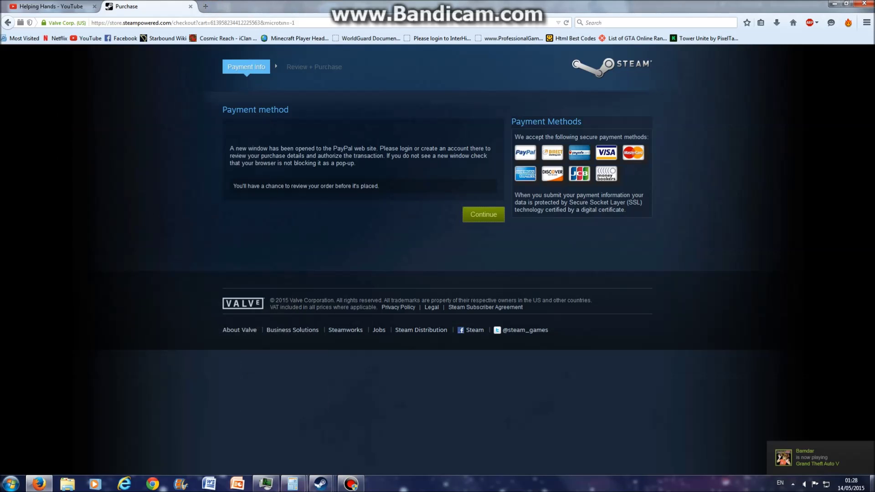
pyautogui.press('super+d')
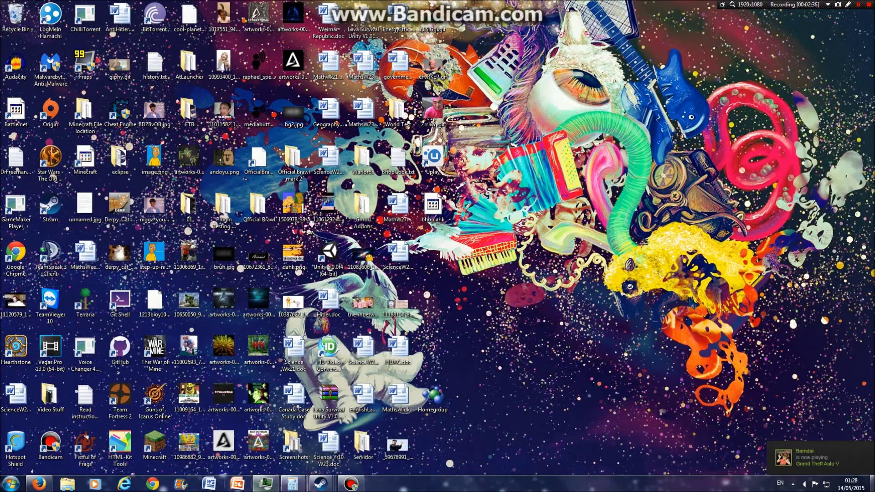
pyautogui.click(39, 484)
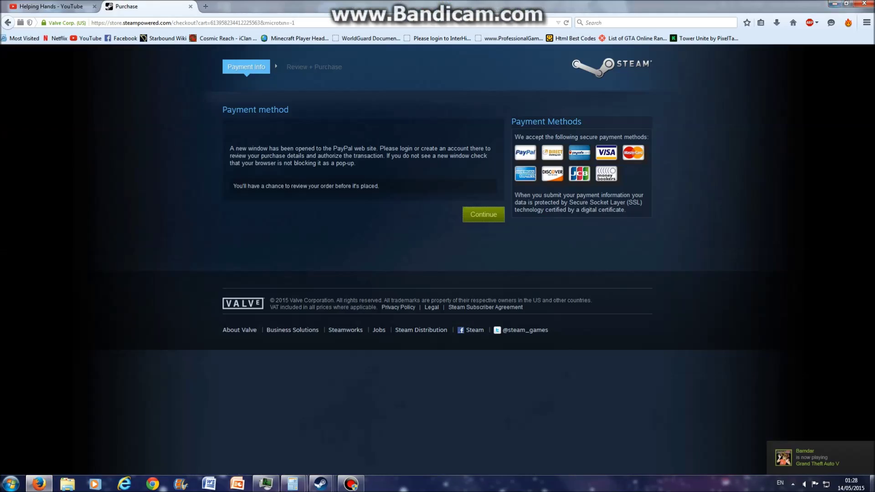
pyautogui.press('super+d')
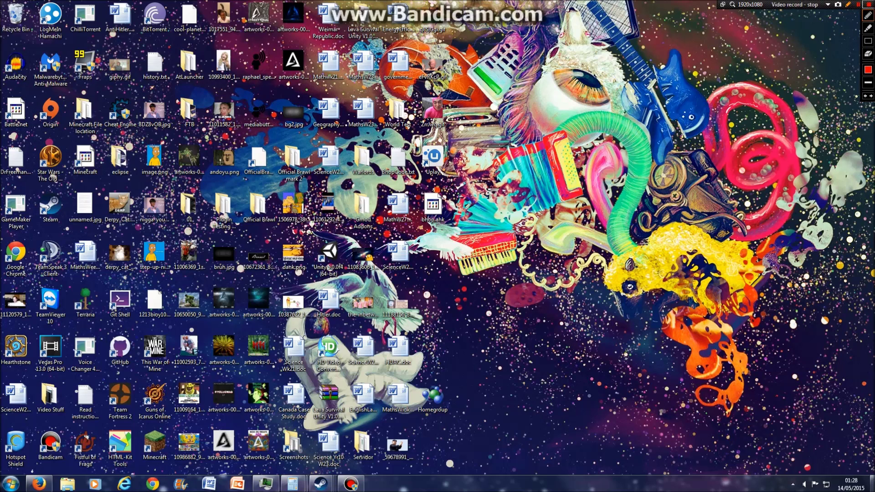
pyautogui.click(849, 4)
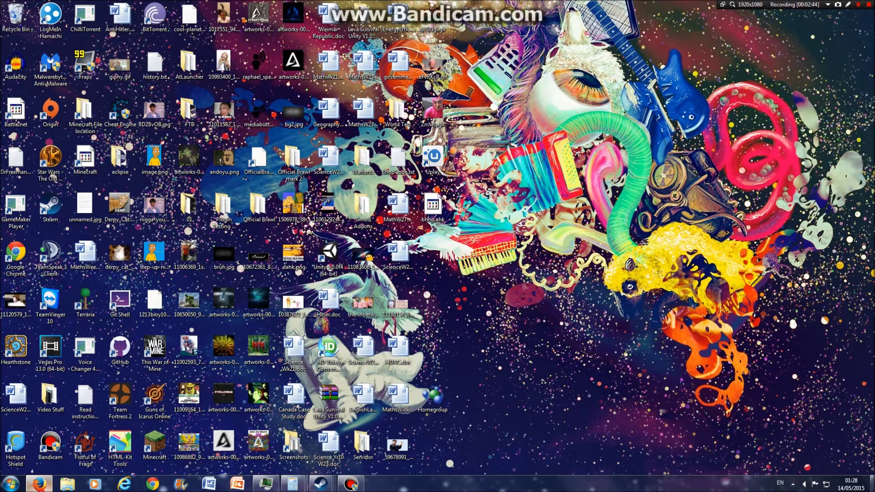
pyautogui.click(39, 484)
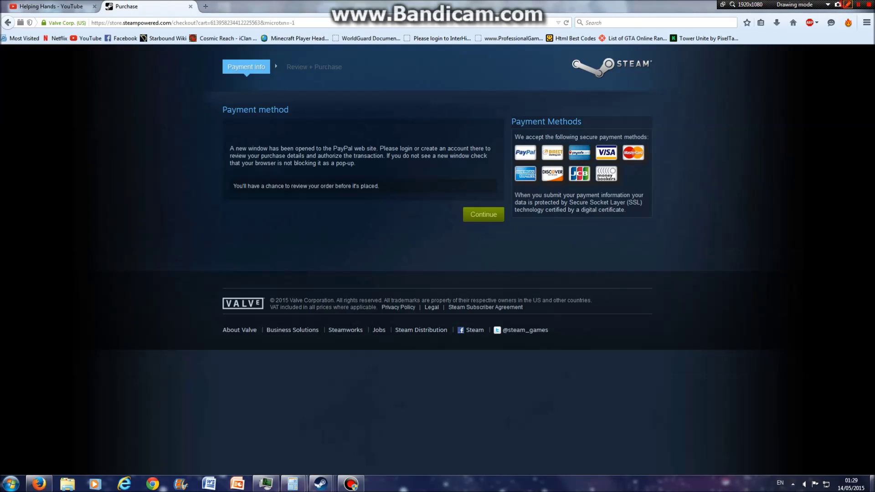
pyautogui.moveTo(543, 133)
pyautogui.mouseDown()
pyautogui.moveTo(522, 138)
pyautogui.moveTo(557, 197)
pyautogui.moveTo(670, 159)
pyautogui.moveTo(554, 126)
pyautogui.moveTo(507, 159)
pyautogui.moveTo(535, 144)
pyautogui.moveTo(547, 157)
pyautogui.moveTo(650, 153)
pyautogui.mouseUp()
pyautogui.moveTo(527, 165)
pyautogui.mouseDown()
pyautogui.moveTo(519, 178)
pyautogui.moveTo(597, 179)
pyautogui.moveTo(612, 170)
pyautogui.mouseUp()
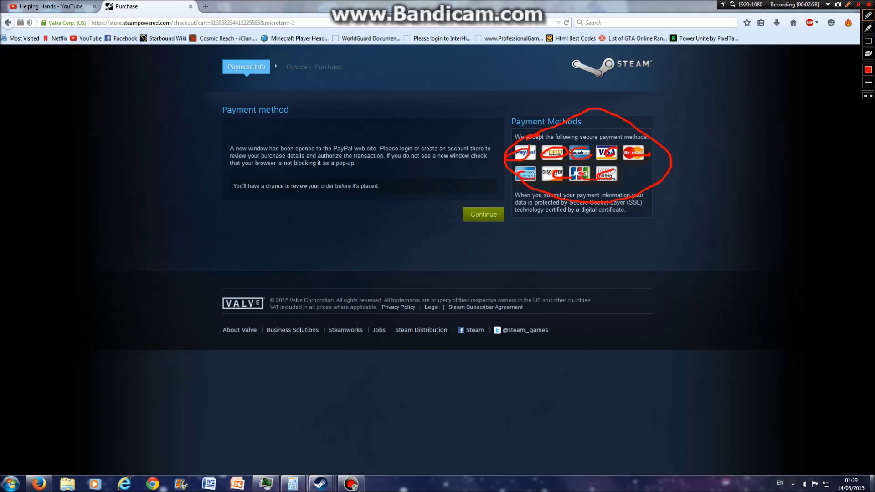
pyautogui.click(868, 53)
pyautogui.moveTo(740, 85)
pyautogui.mouseDown()
pyautogui.moveTo(649, 120)
pyautogui.moveTo(464, 222)
pyautogui.mouseUp()
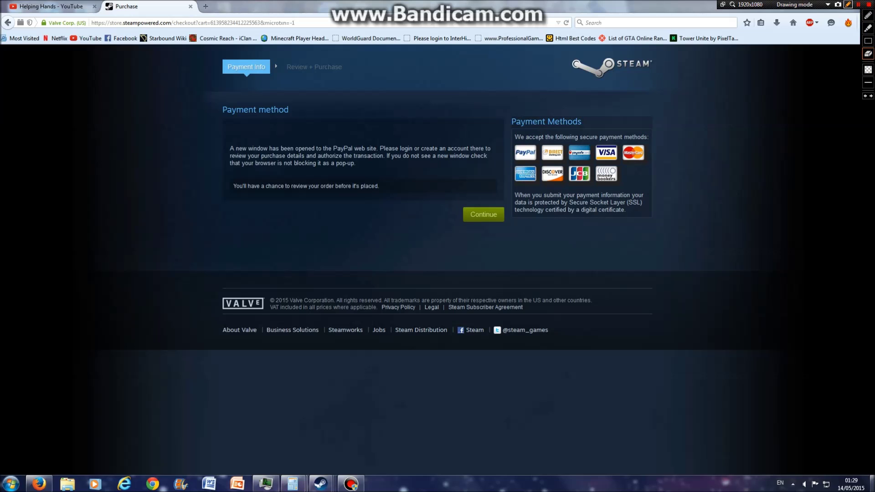
pyautogui.click(849, 4)
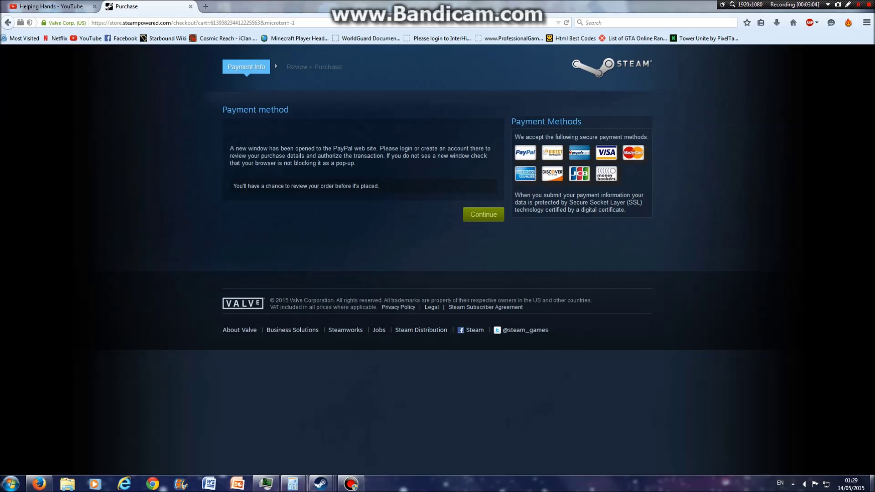